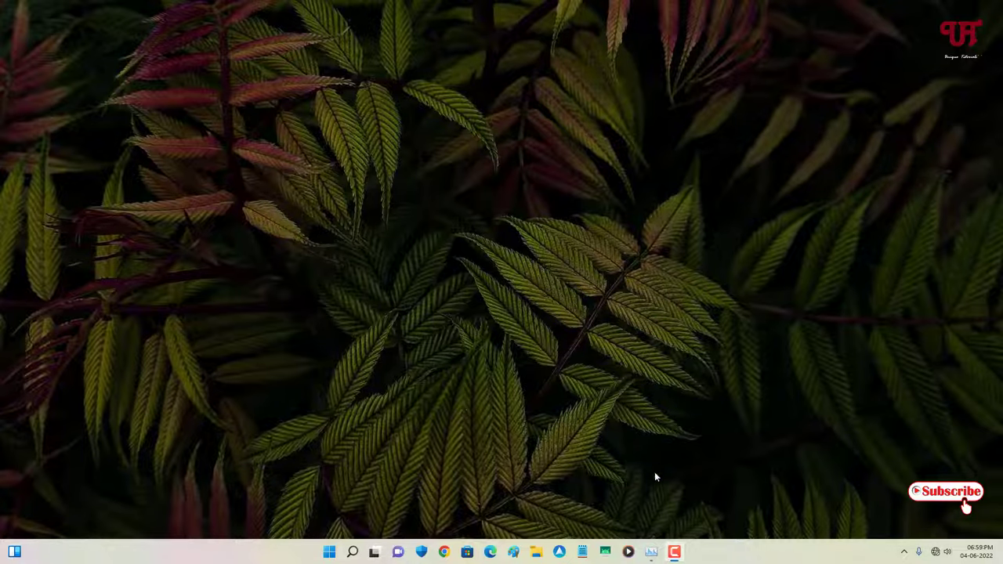
Check Task Manager's process list, close it, then launch Registry Editor via Run with regedit.
click(650, 552)
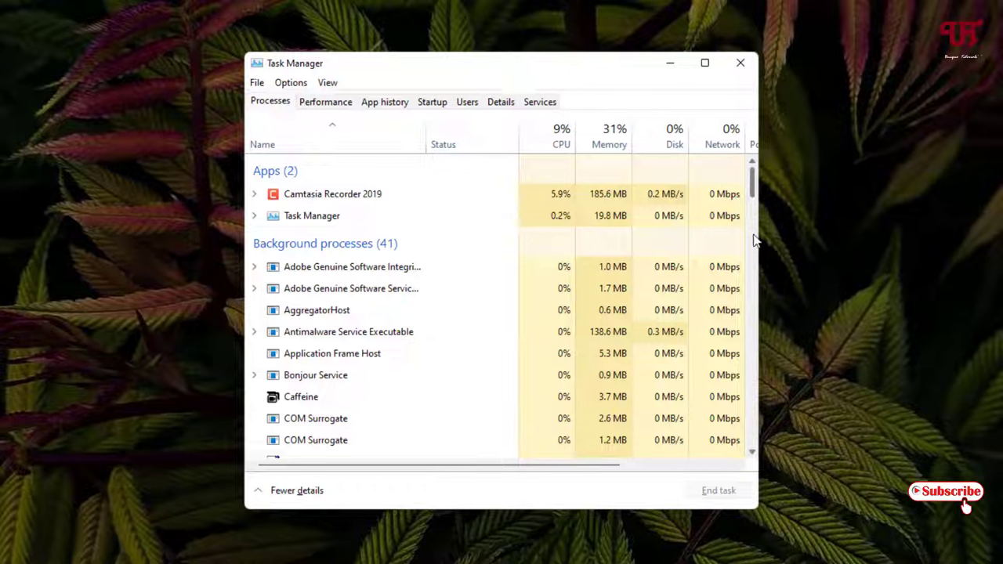
mouse_move(752, 186)
mouse_down()
mouse_move(754, 297)
mouse_move(754, 173)
mouse_up()
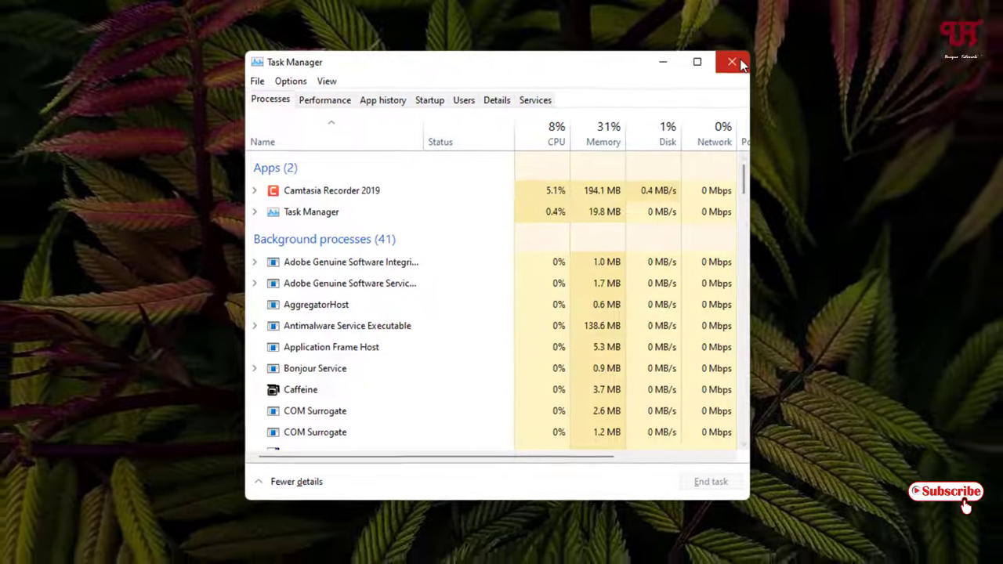
click(740, 63)
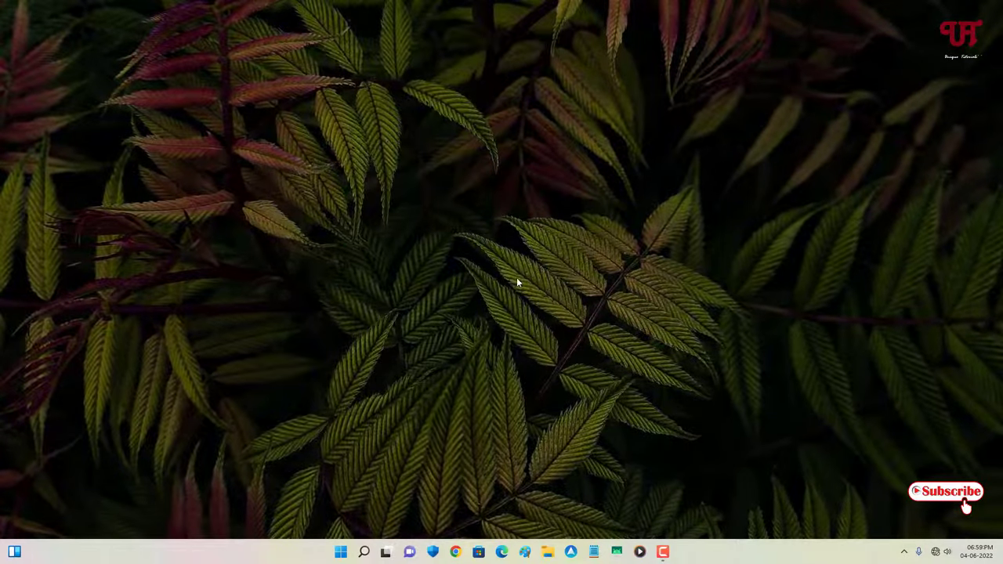
key(super+r)
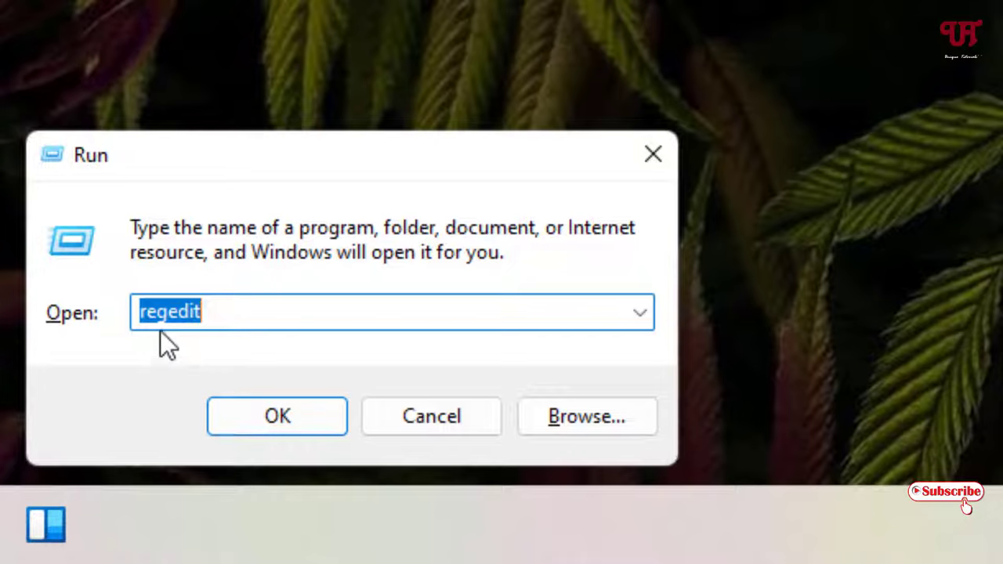
click(276, 427)
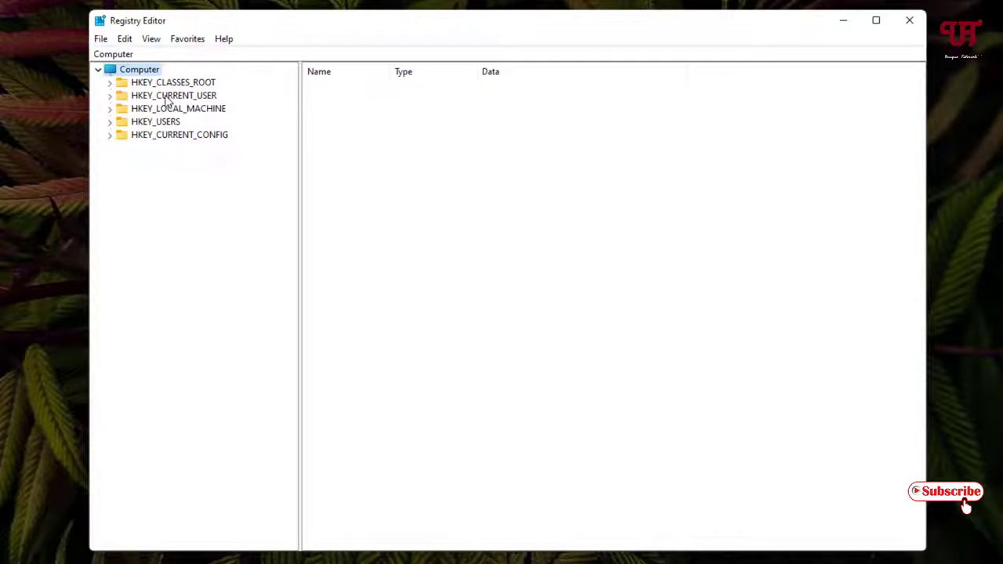
Expand HKEY_CURRENT_USER and Control Panel, then select the Desktop key to list its values.
click(168, 98)
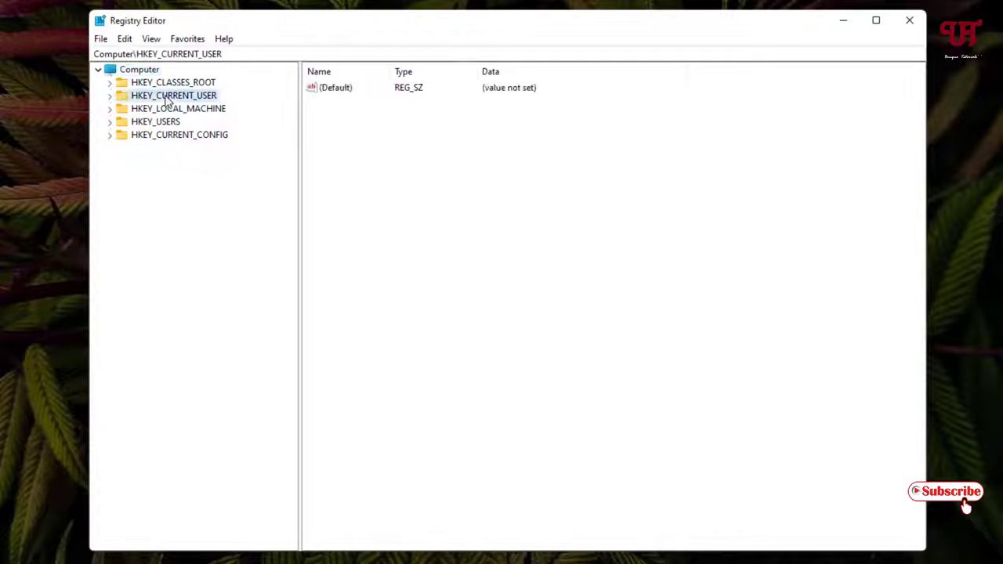
click(109, 96)
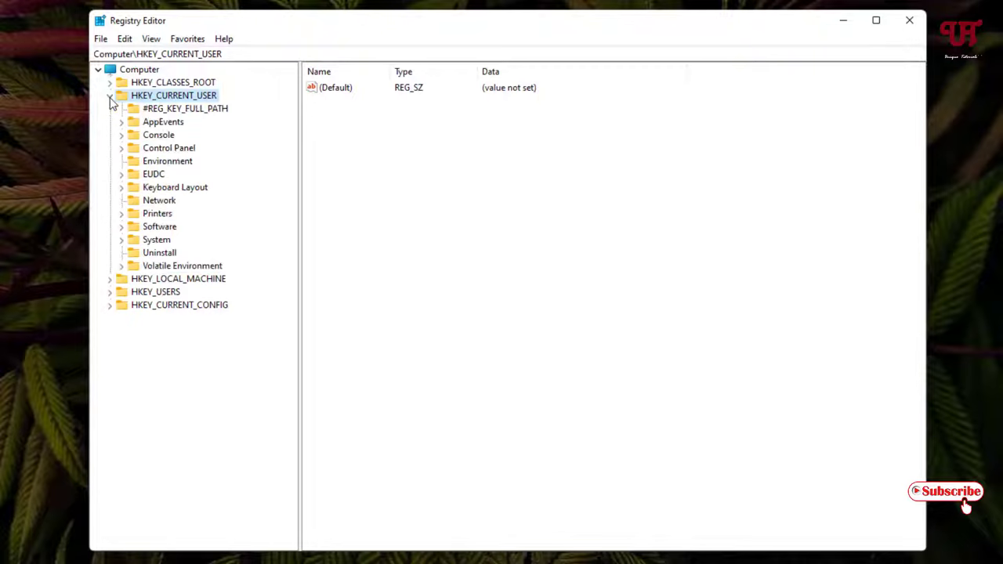
click(167, 151)
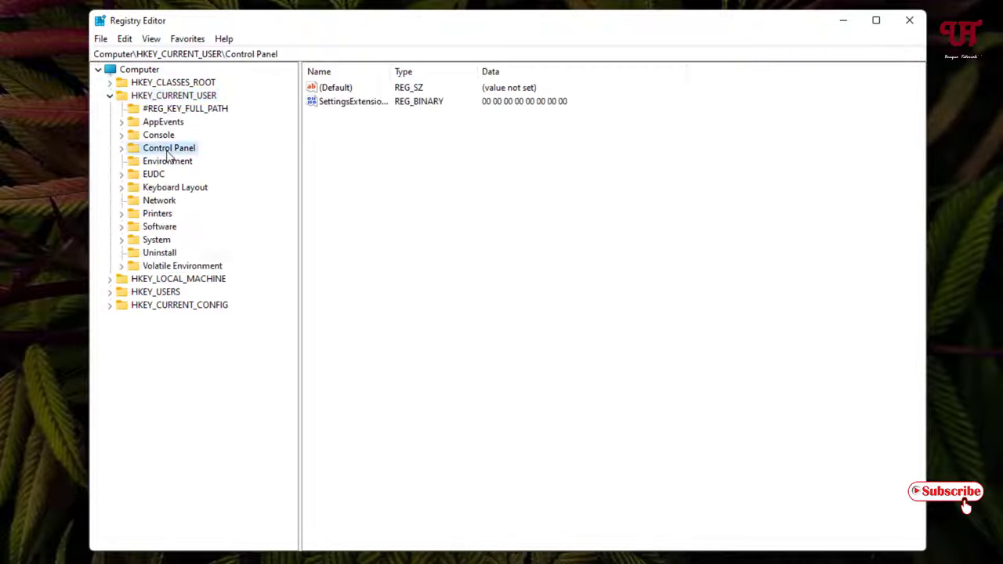
click(122, 148)
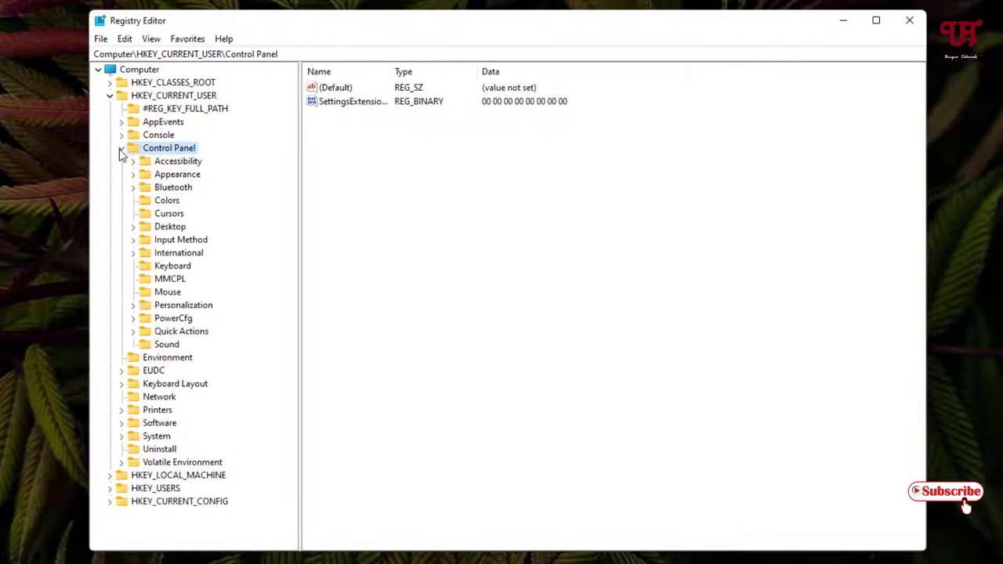
click(165, 228)
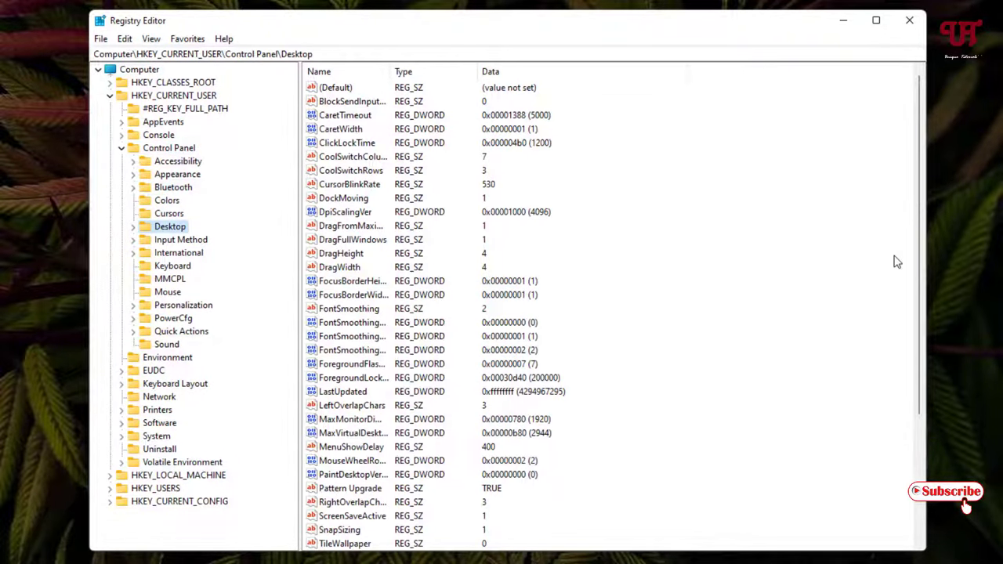
Find the wheel-scroll values in the Desktop key and change WheelScrollChars from 0 to 3.
drag(922, 233, 923, 357)
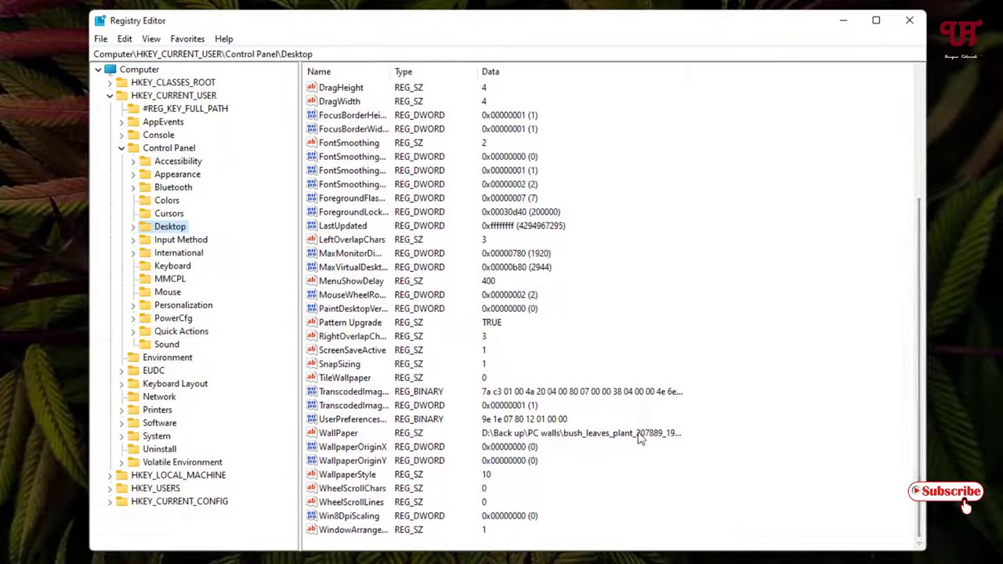
click(335, 491)
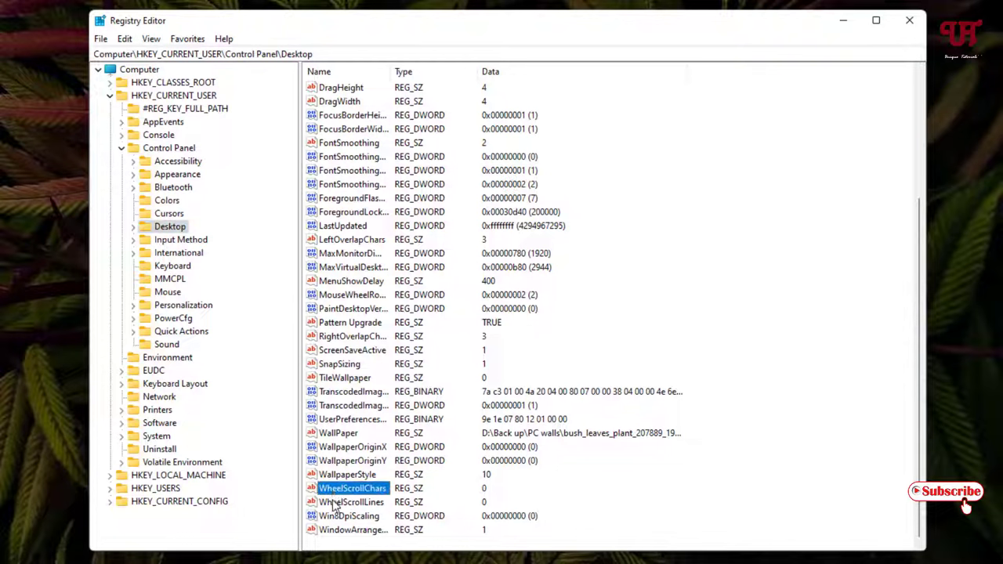
click(335, 504)
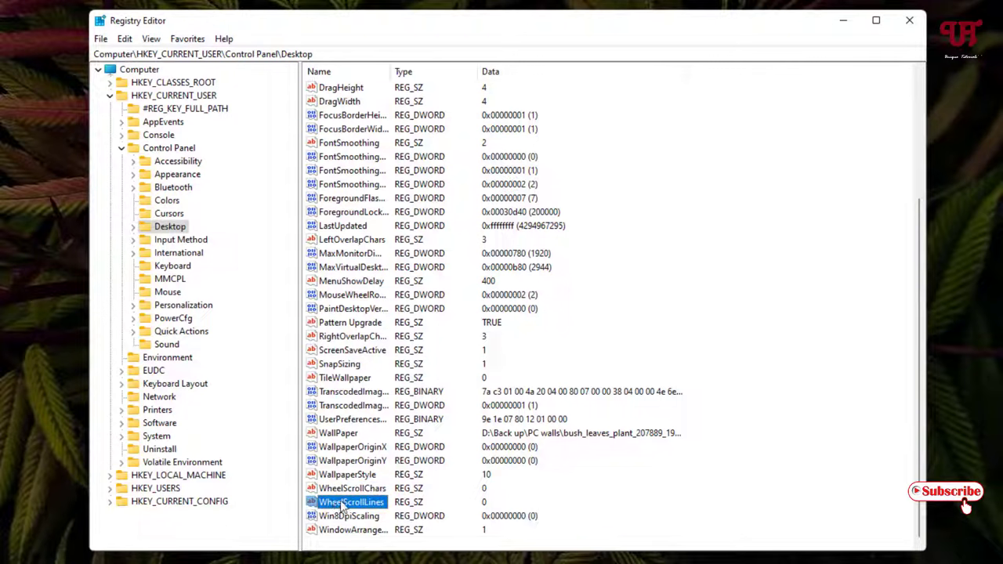
click(375, 490)
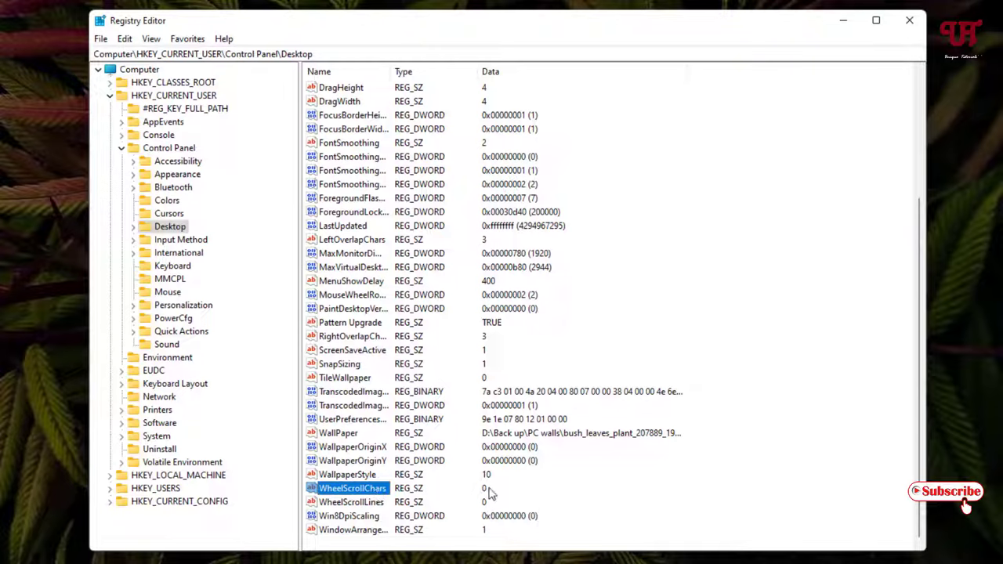
double_click(350, 491)
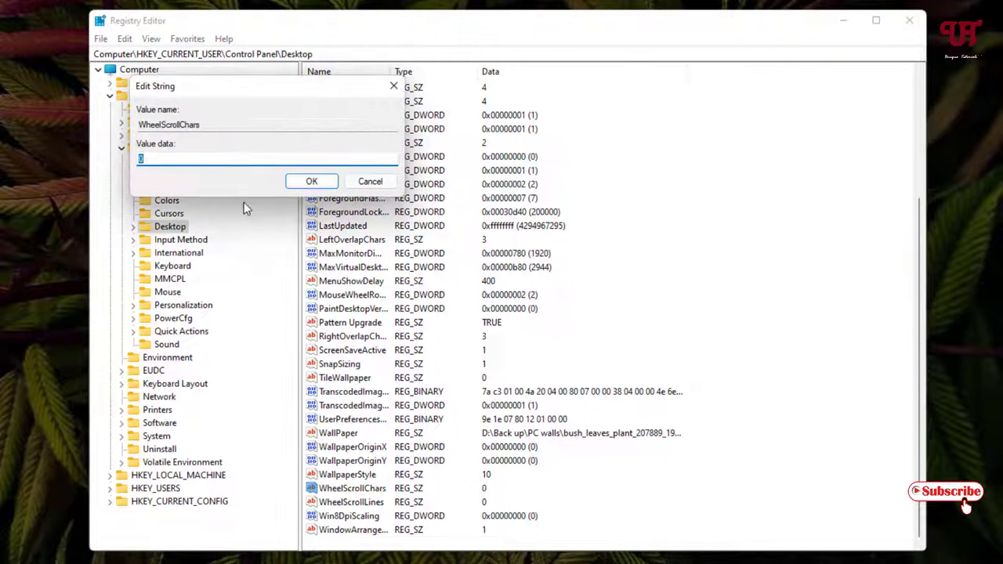
text(3)
click(294, 184)
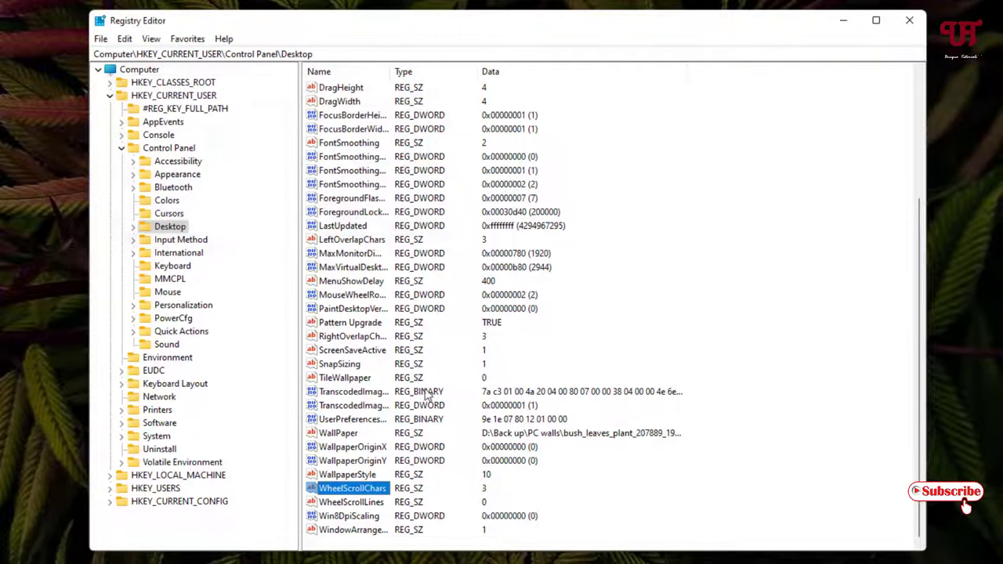
Change WheelScrollLines from 0 to 3.
double_click(357, 502)
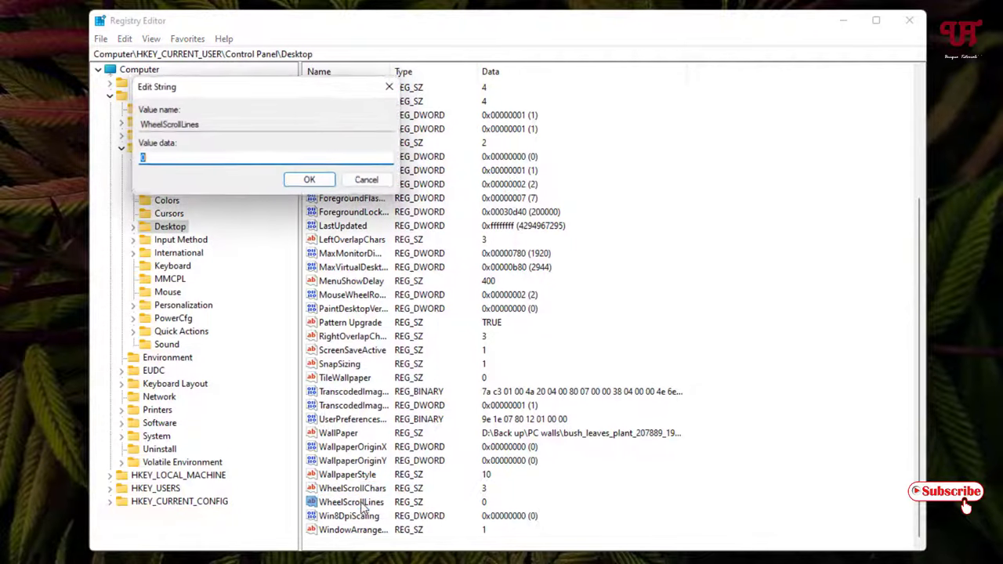
text(3)
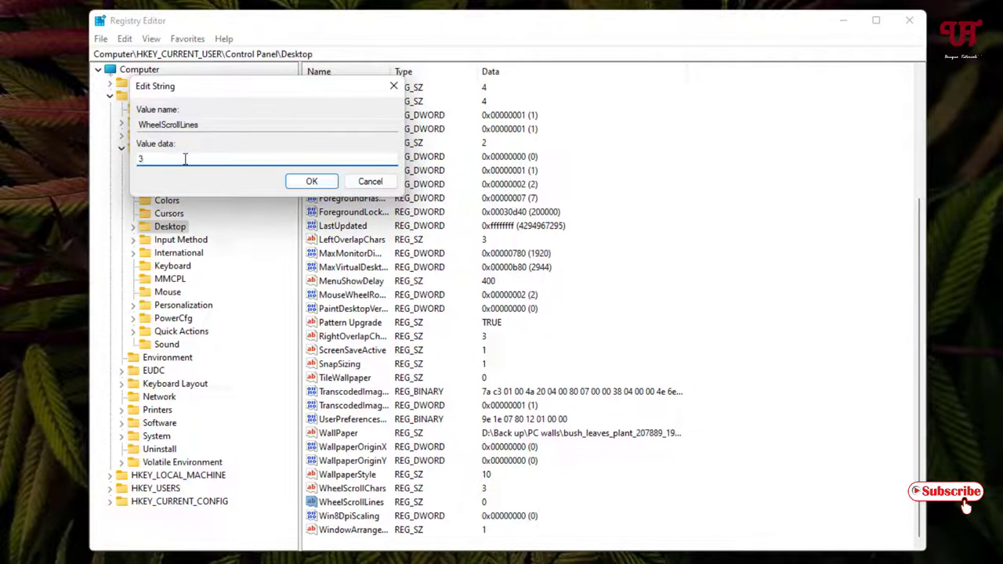
click(311, 181)
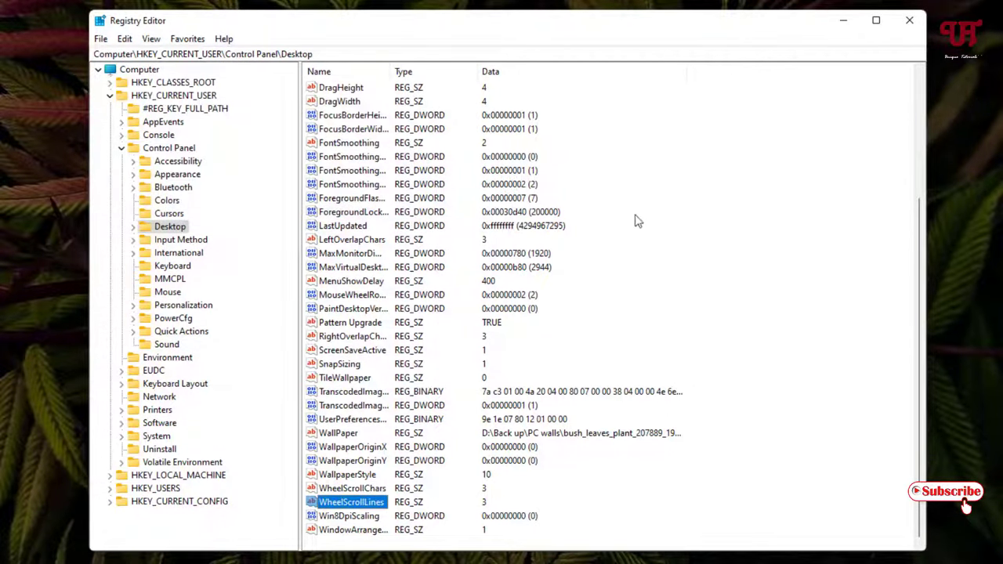
Close Registry Editor, reopen Task Manager, and wheel-scroll its Processes list down and back up.
click(912, 23)
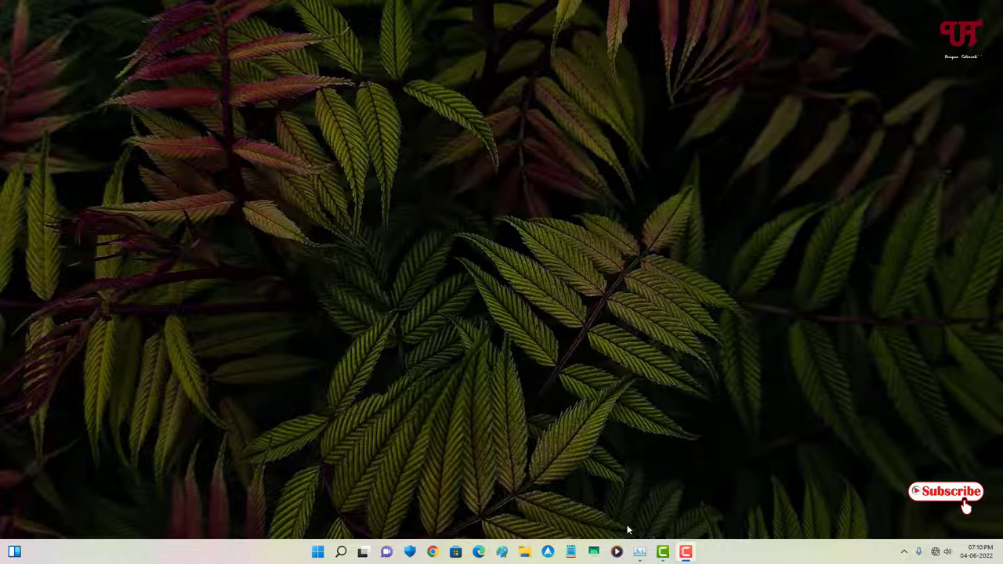
click(640, 552)
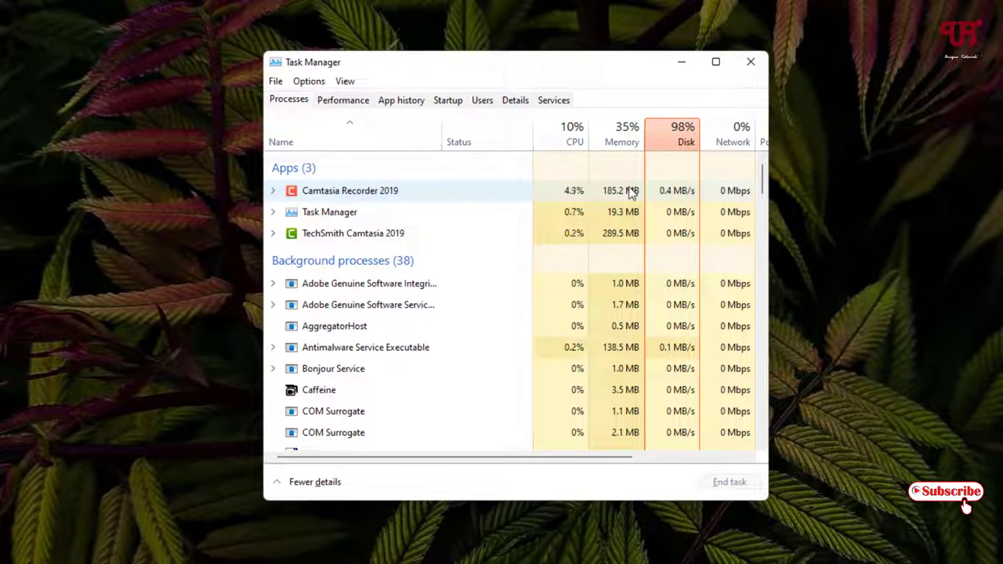
scroll(631, 193, down, 6)
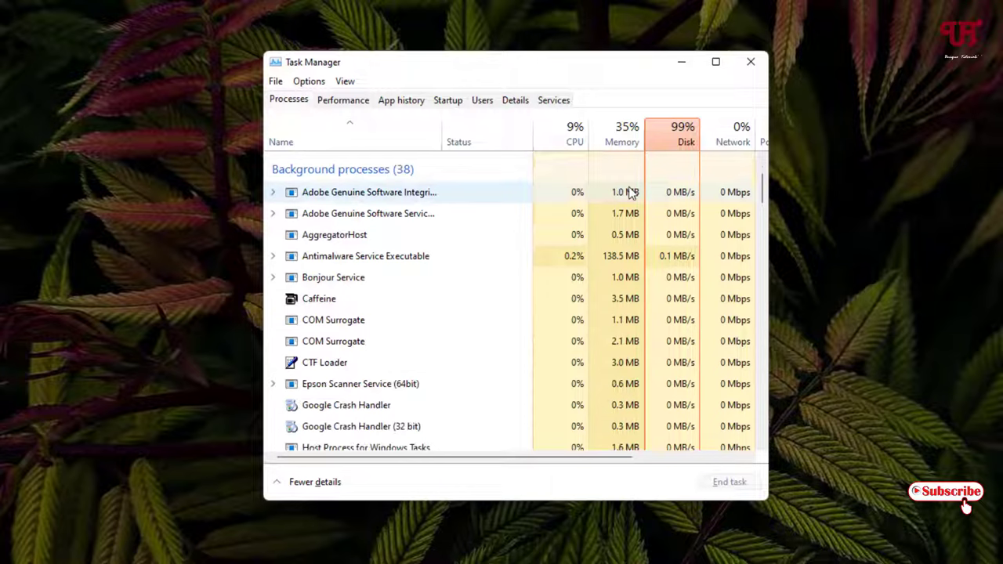
scroll(631, 192, down, 8)
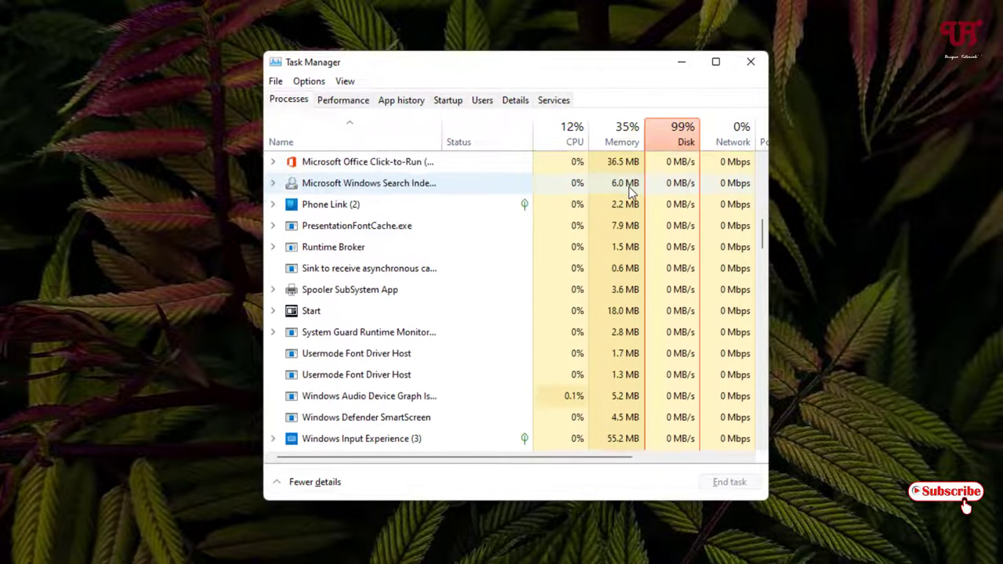
scroll(630, 193, down, 2)
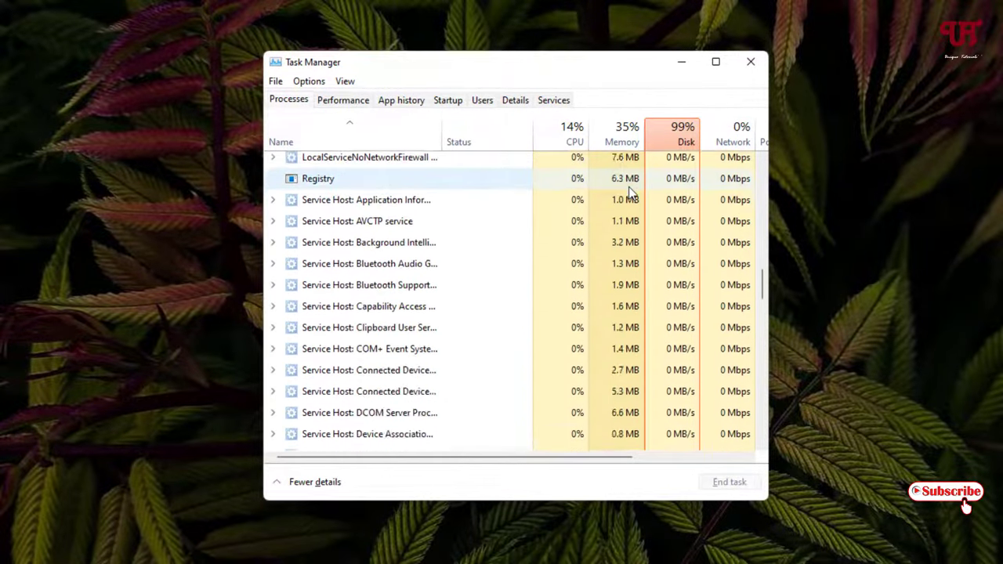
scroll(631, 193, up, 5)
scroll(631, 193, up, 8)
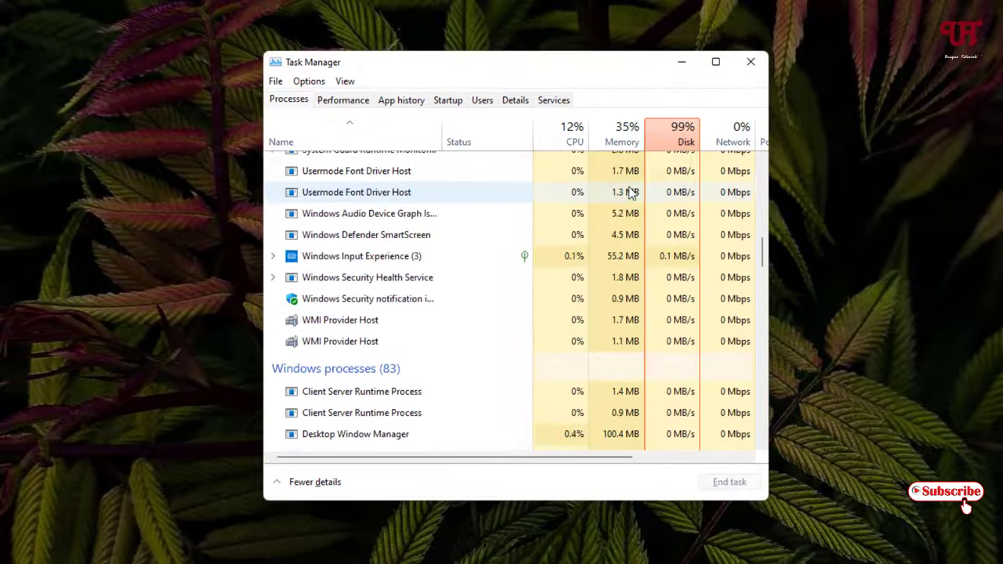
scroll(631, 193, up, 6)
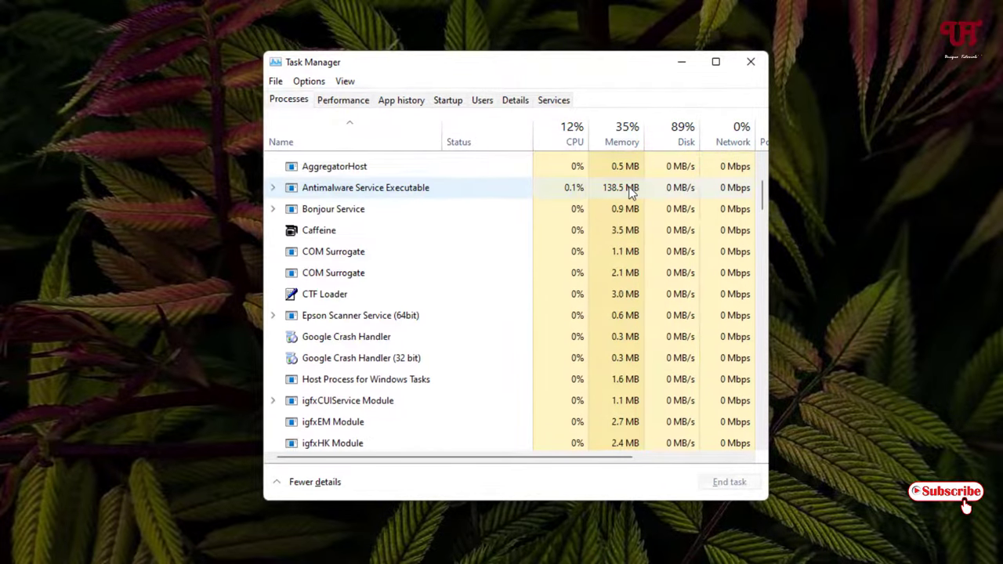
scroll(631, 193, down, 3)
scroll(631, 193, down, 3)
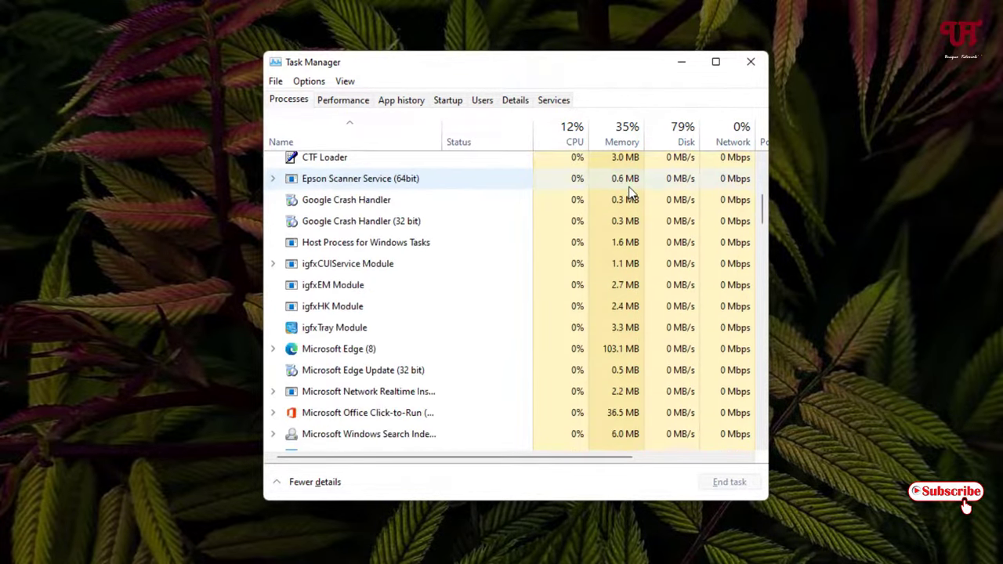
Close the Task Manager window so only the desktop and taskbar remain.
click(764, 64)
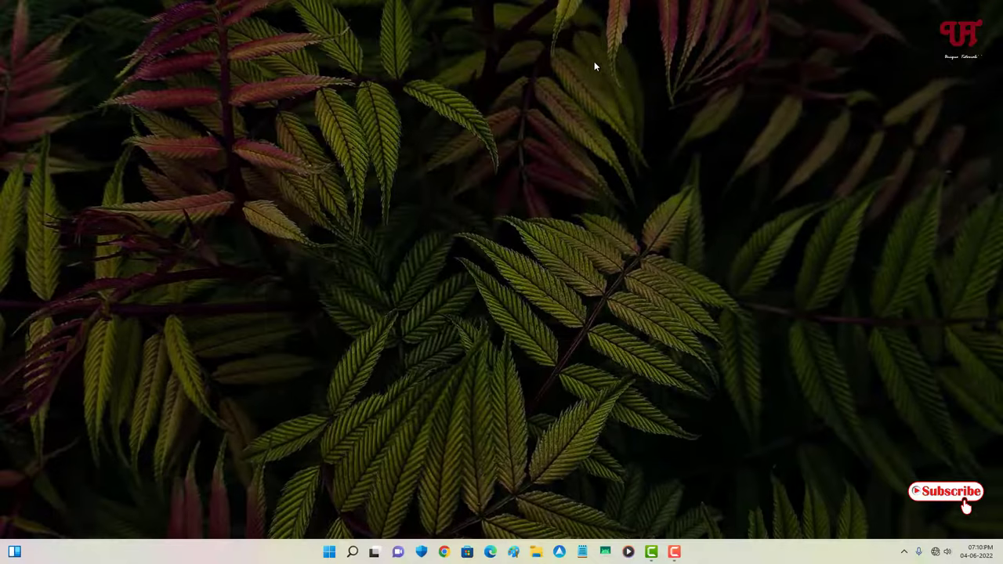